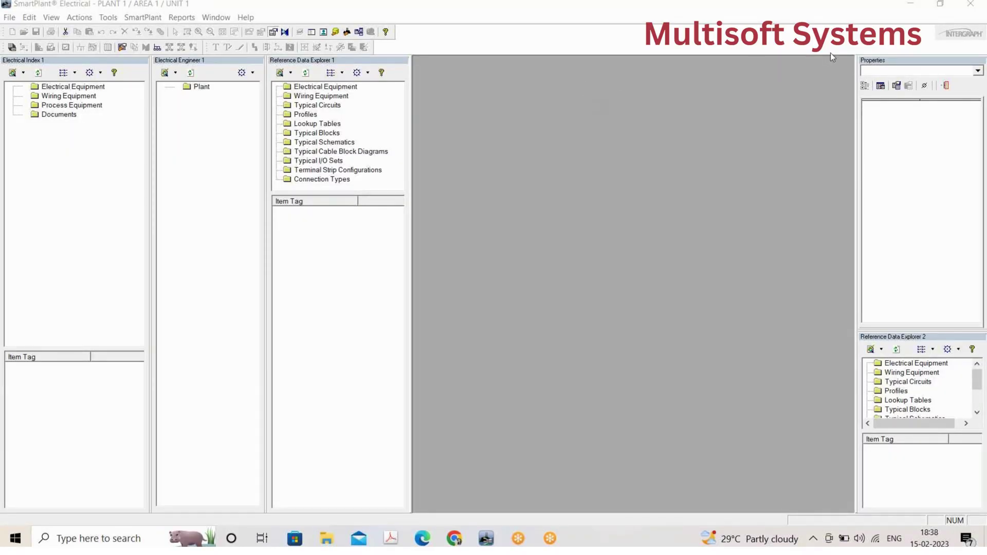
# Dock the Properties pane to the right of Reference Data Explorer 1
pyautogui.click(509, 88)
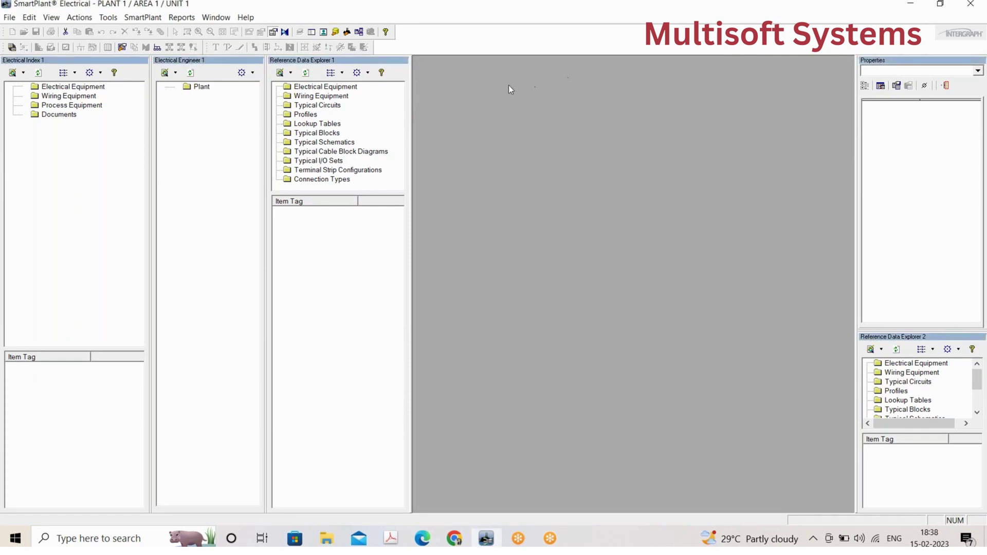
pyautogui.moveTo(438, 86); pyautogui.dragTo(432, 86)
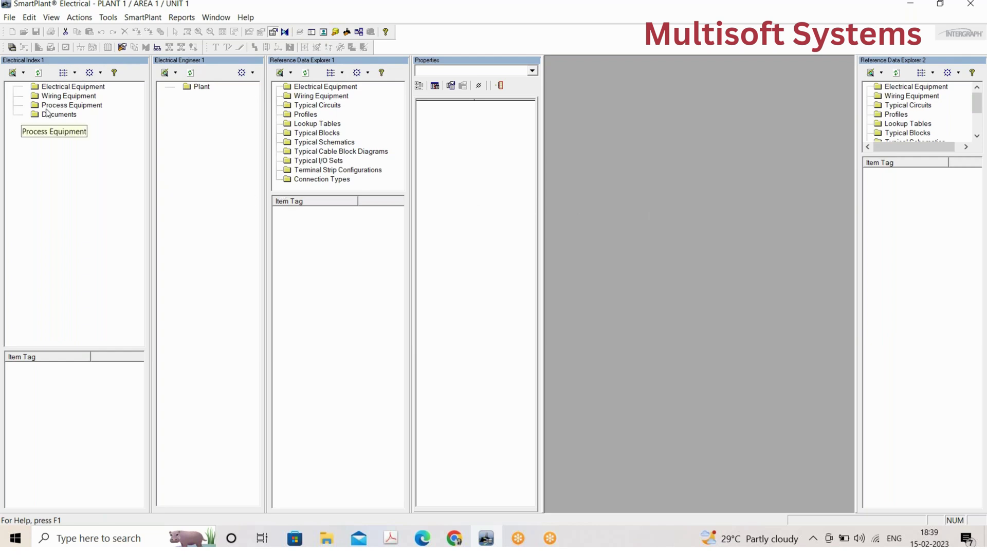
pyautogui.click(217, 18)
pyautogui.moveTo(230, 35)
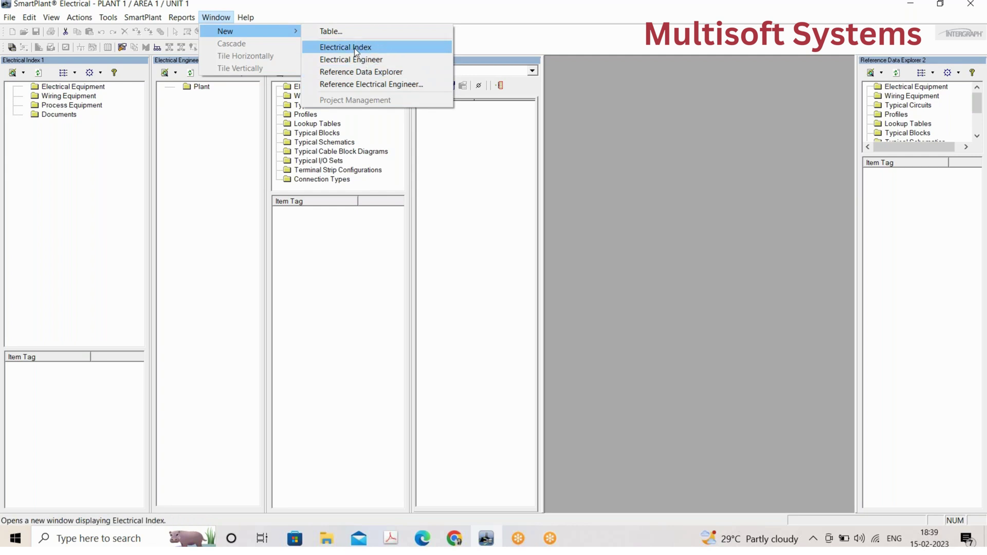
pyautogui.click(548, 156)
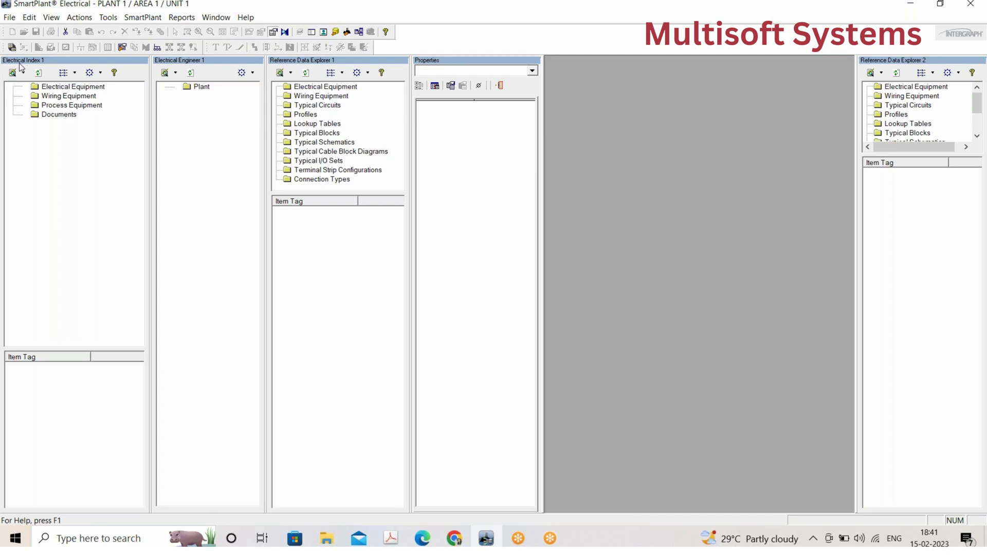
# Show the Window menu's New options for opening and tiling windows
pyautogui.click(216, 17)
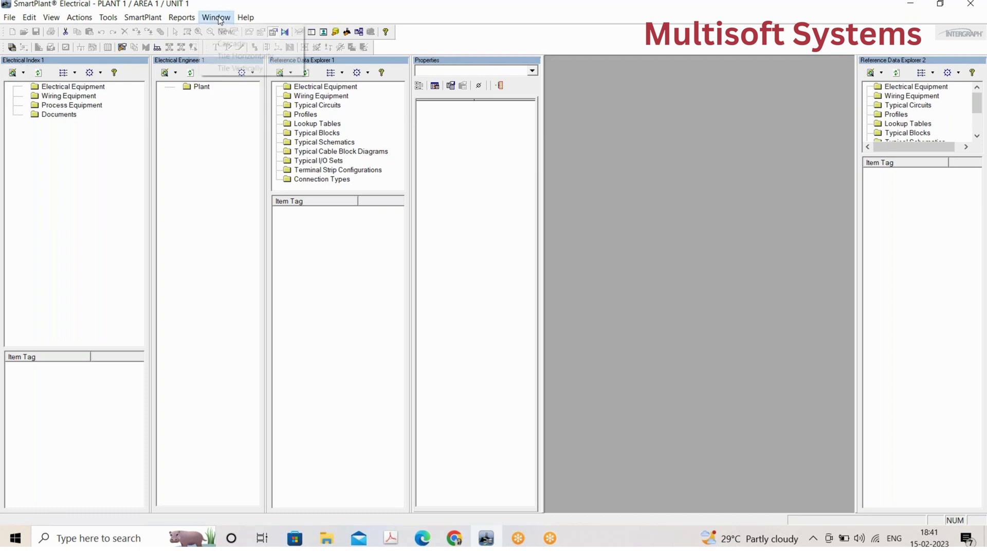
pyautogui.moveTo(241, 31)
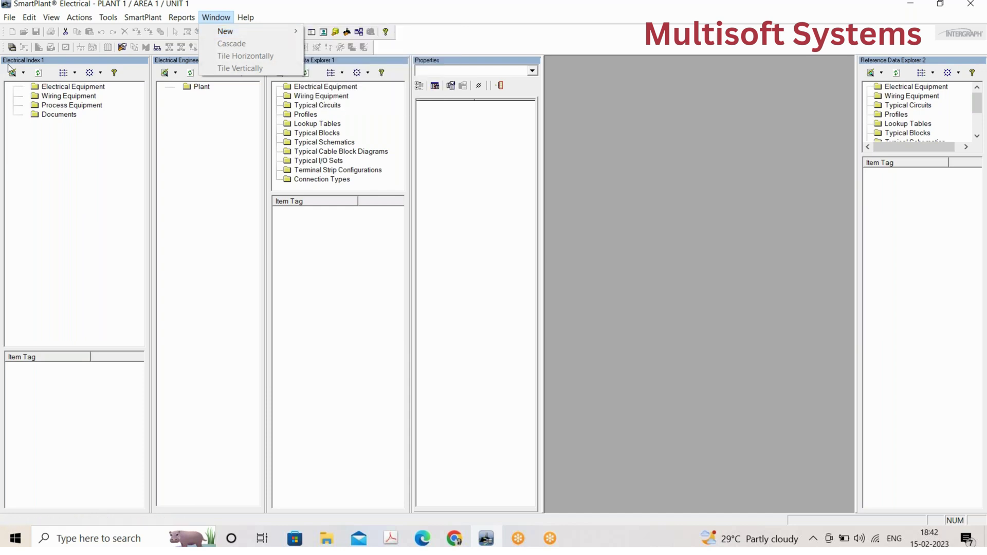
# Expand Electrical Equipment, Wiring Equipment, Documents and Loads in the Electrical Index
pyautogui.click(65, 93)
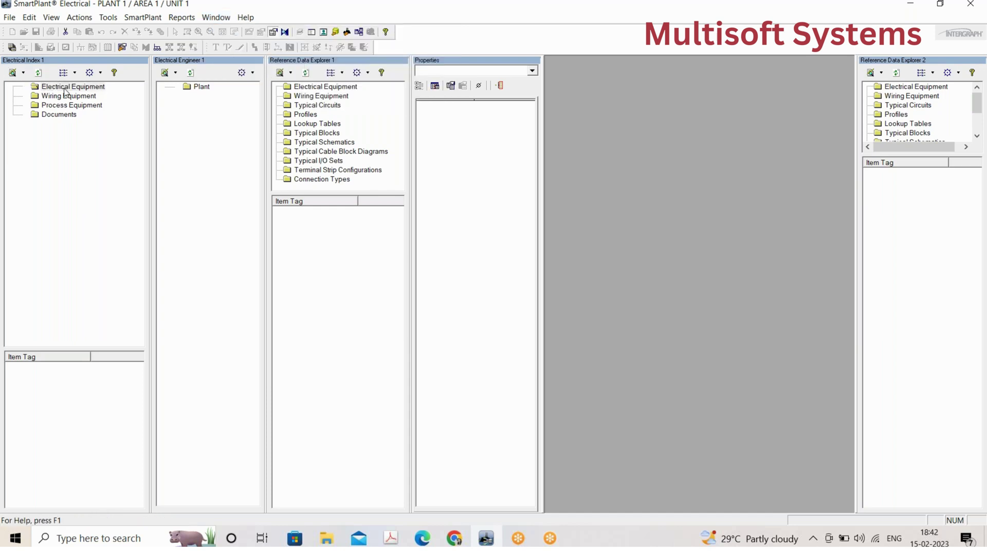
pyautogui.doubleClick(65, 89)
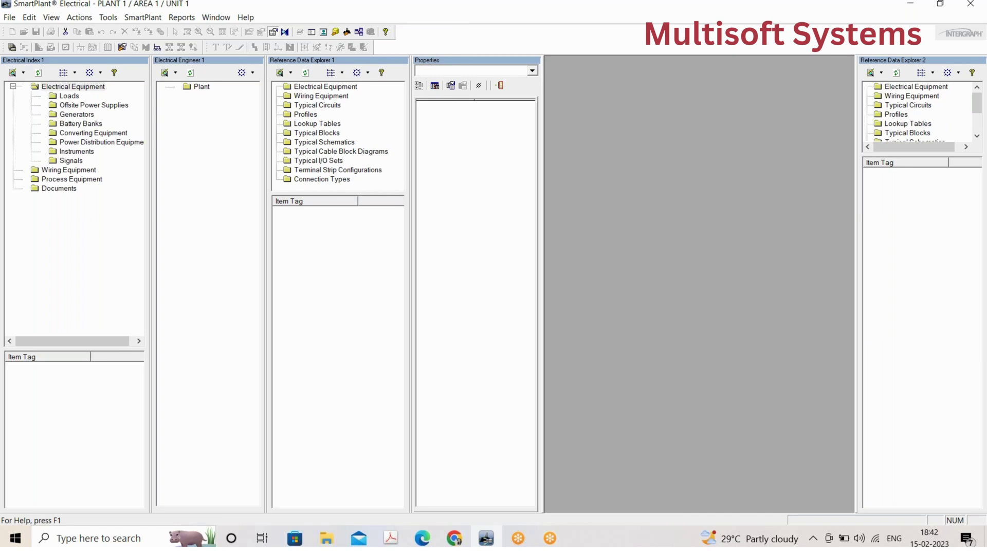
pyautogui.click(56, 179)
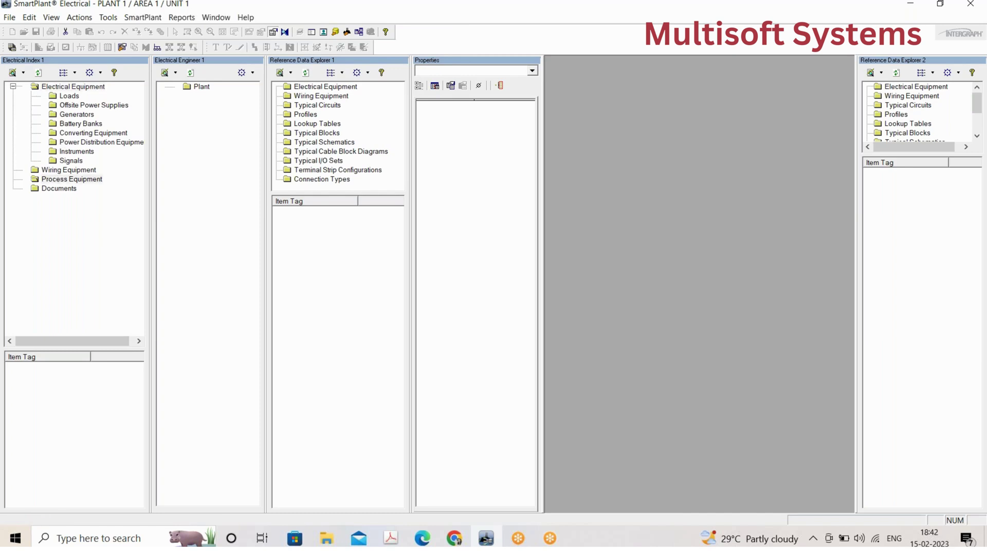
pyautogui.doubleClick(68, 169)
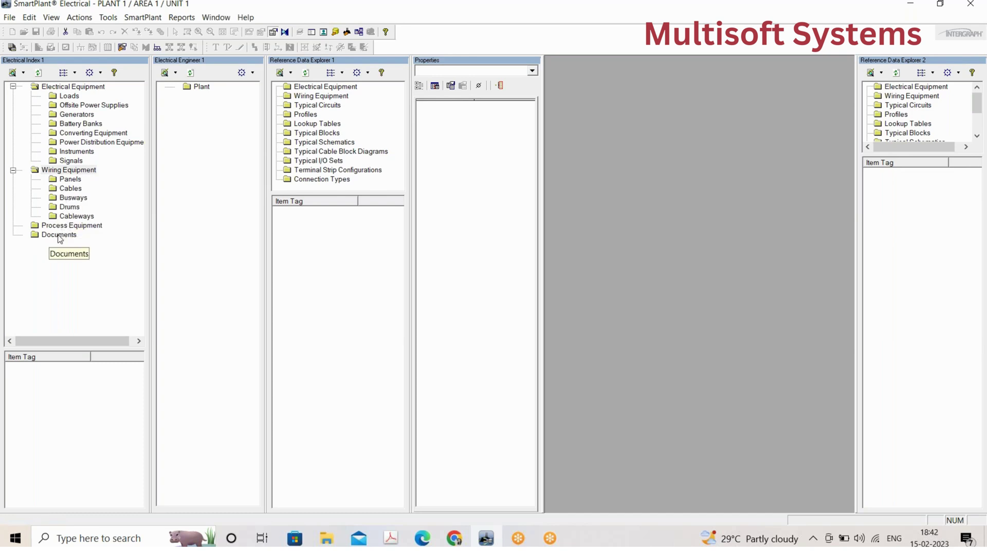
pyautogui.doubleClick(59, 235)
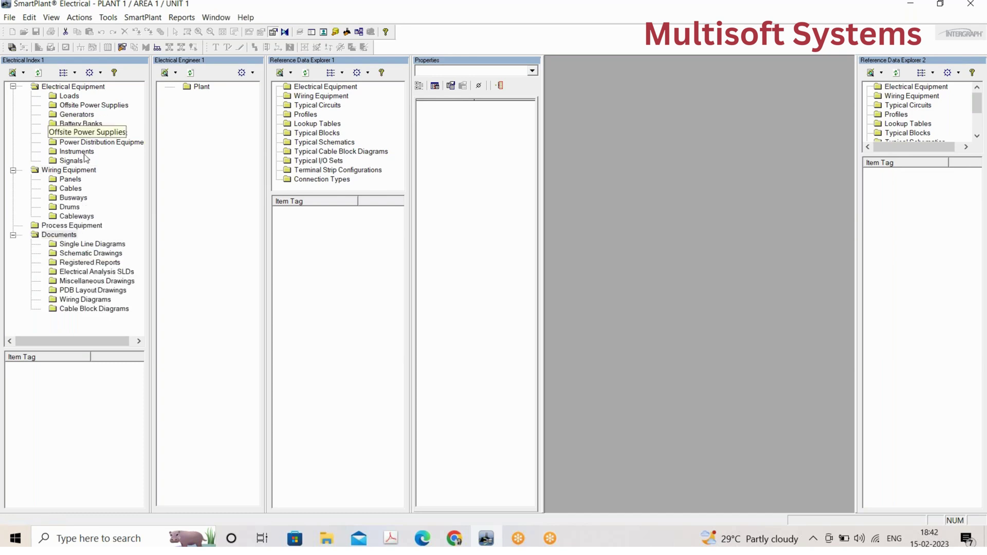
pyautogui.doubleClick(69, 96)
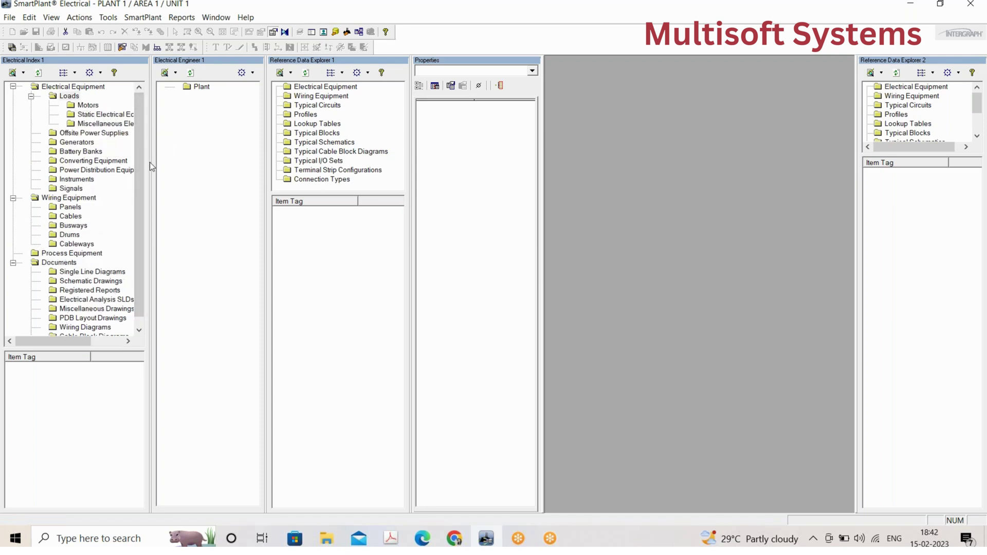
# Widen the Electrical Index pane and expand Power Distribution and Converting Equipment
pyautogui.moveTo(151, 169); pyautogui.dragTo(182, 174)
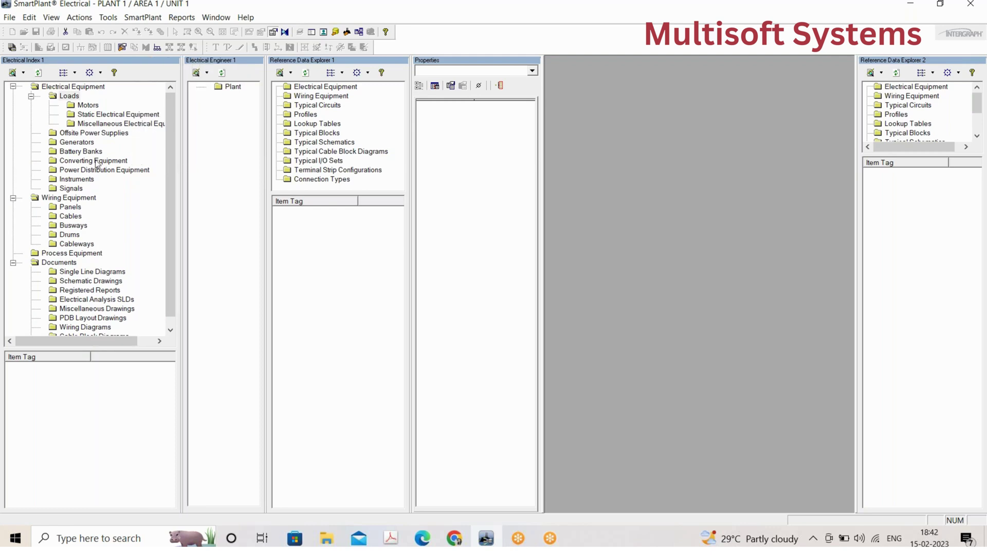
pyautogui.doubleClick(77, 169)
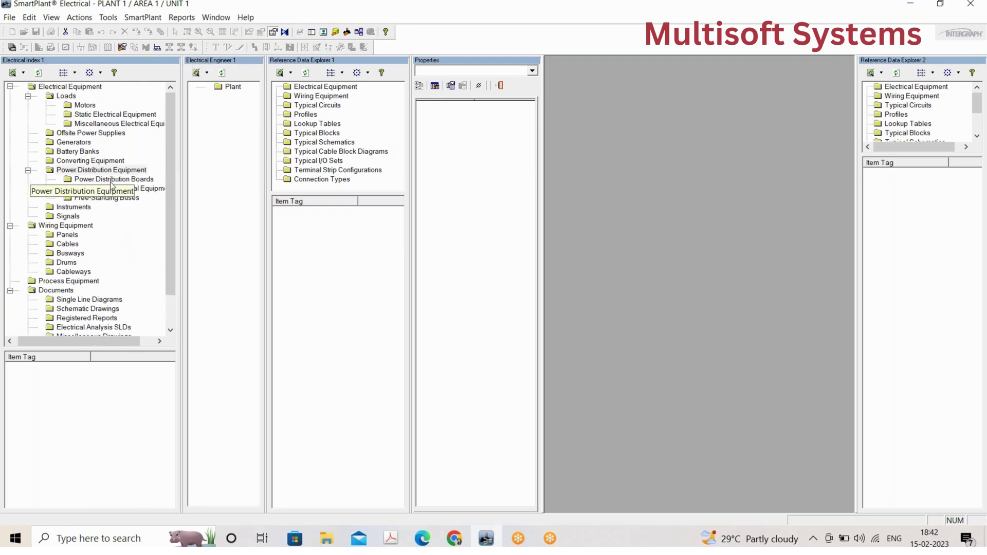
pyautogui.doubleClick(66, 161)
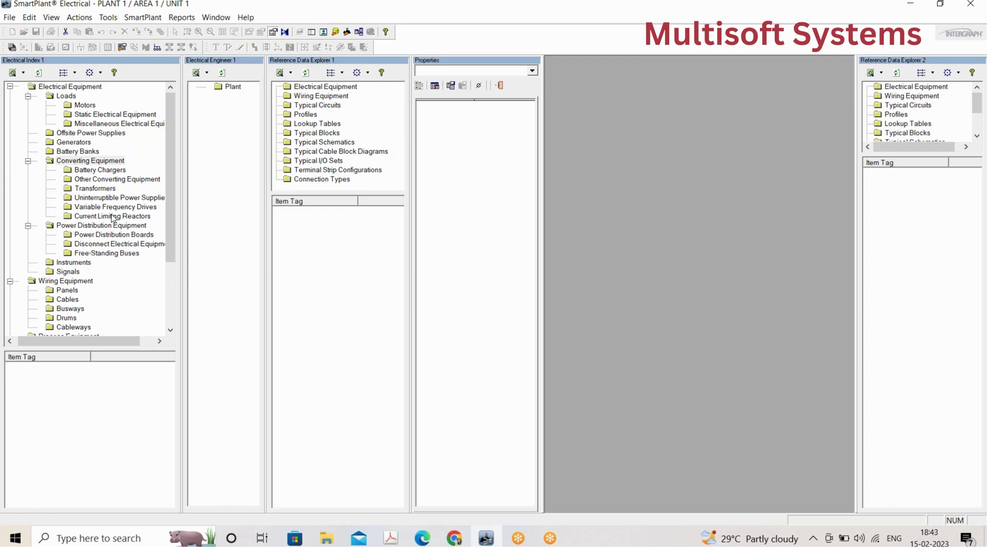
# Widen the Properties and Engineer panes, then expand Plant to list BB-2, BUS-3, T-2, T-3, U-2
pyautogui.click(100, 190)
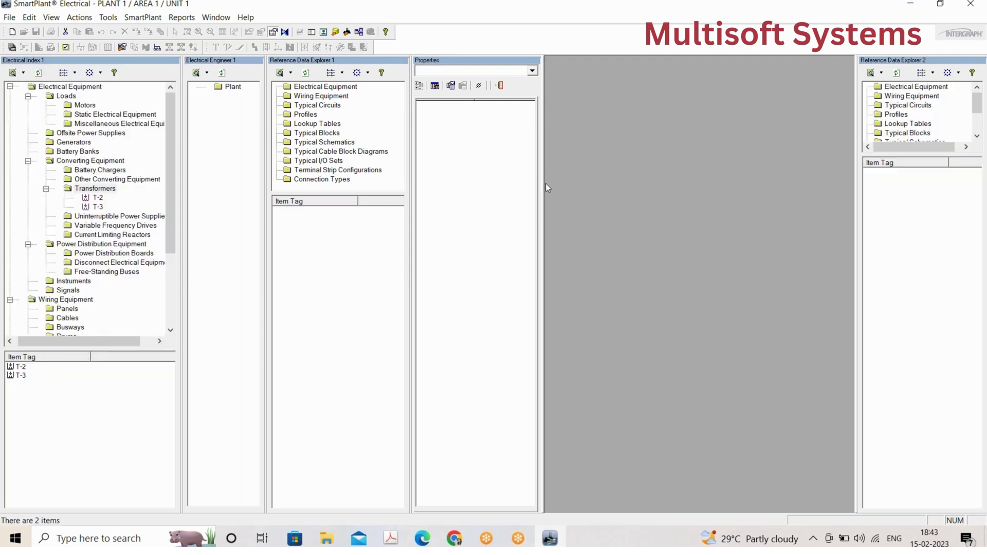
pyautogui.moveTo(544, 183); pyautogui.dragTo(639, 185)
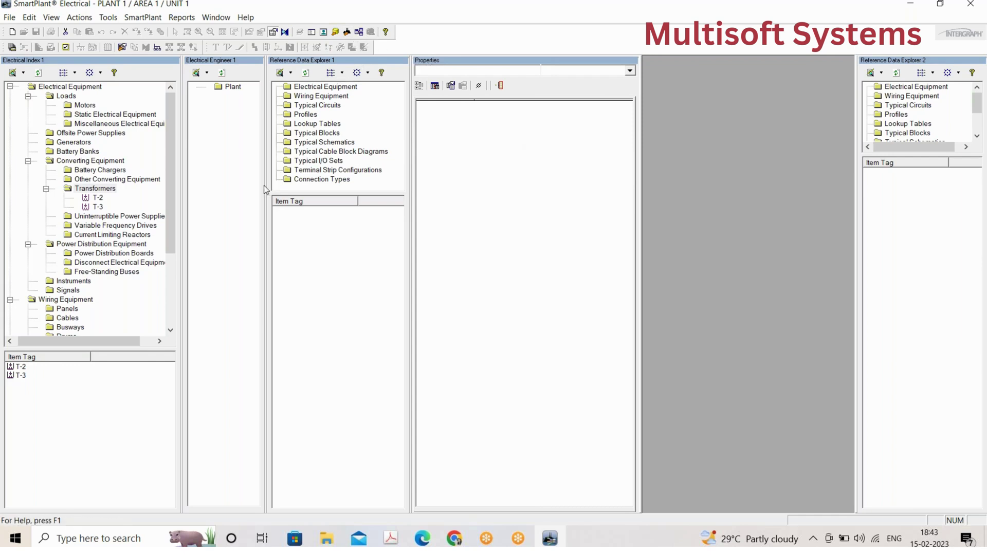
pyautogui.moveTo(264, 187); pyautogui.dragTo(490, 231)
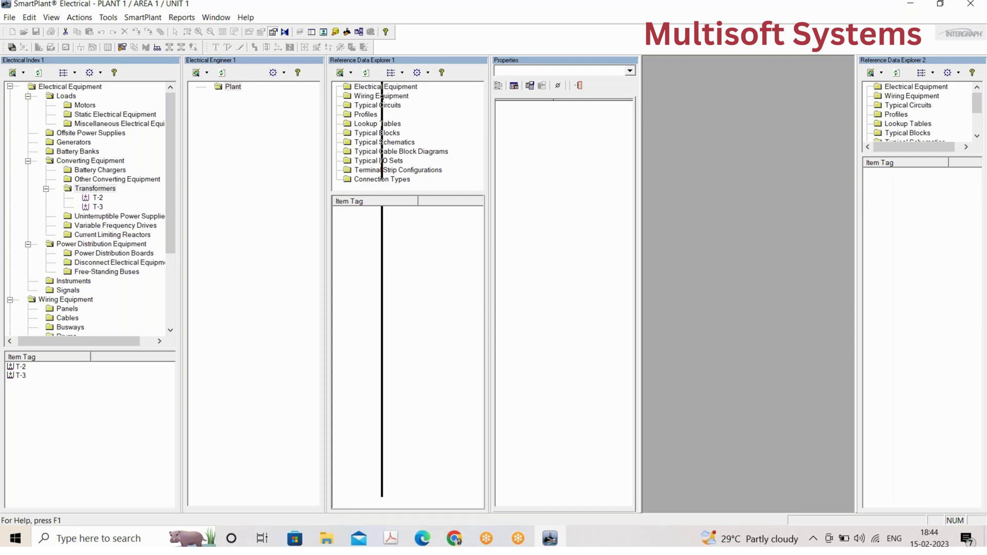
pyautogui.doubleClick(221, 86)
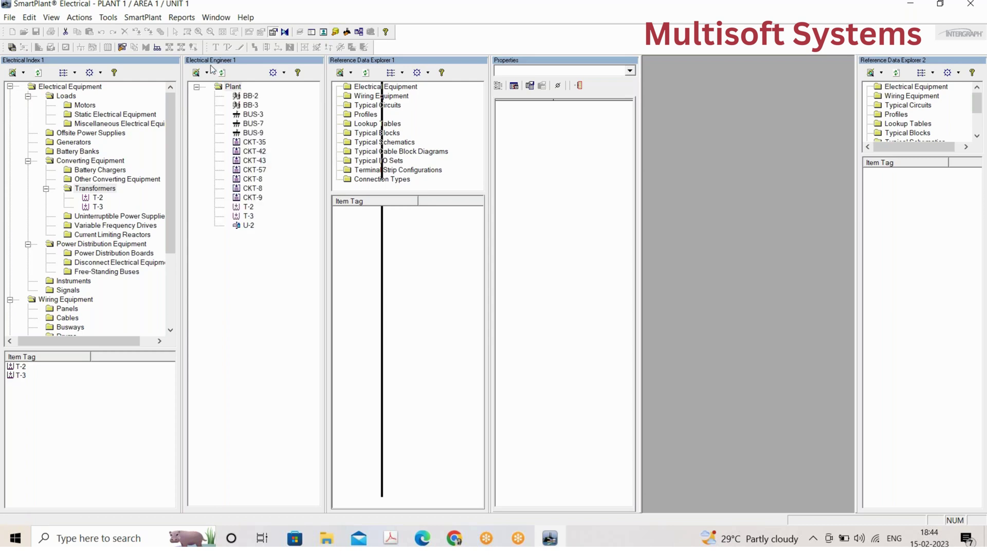
# Expand BUS-3 and BUS-7 and view properties of BUS-3, CKT-5, CKT-7 and CKT-39
pyautogui.doubleClick(251, 114)
pyautogui.click(248, 115)
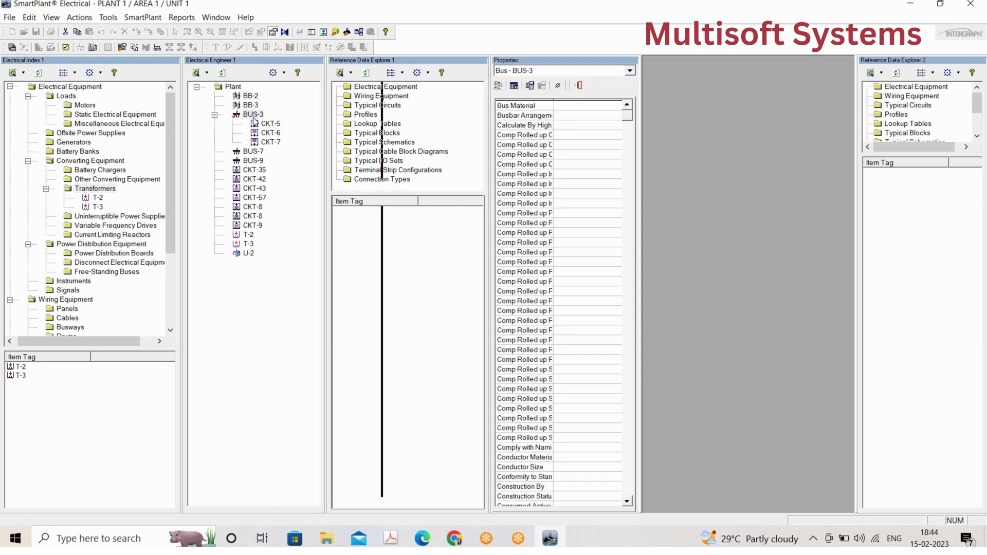
pyautogui.click(267, 125)
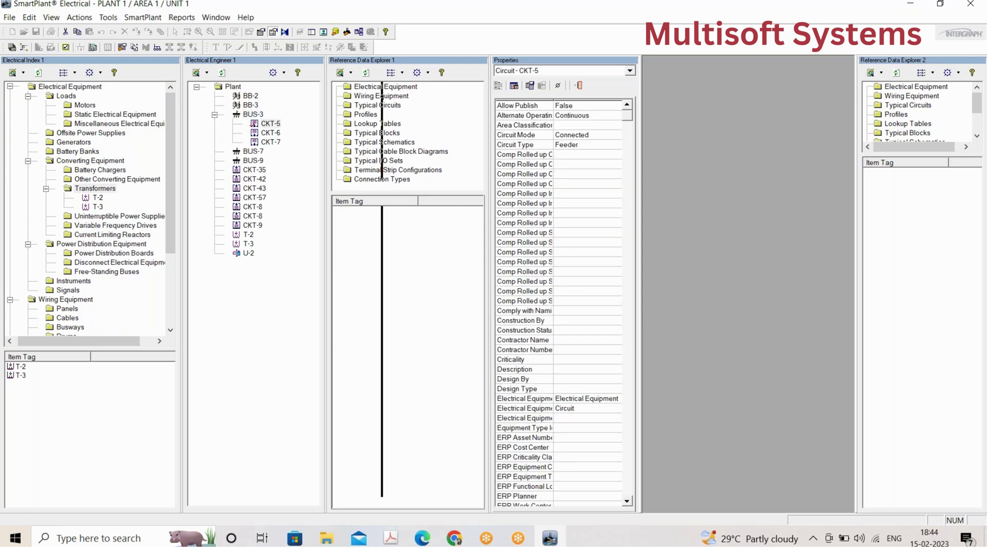
pyautogui.click(270, 142)
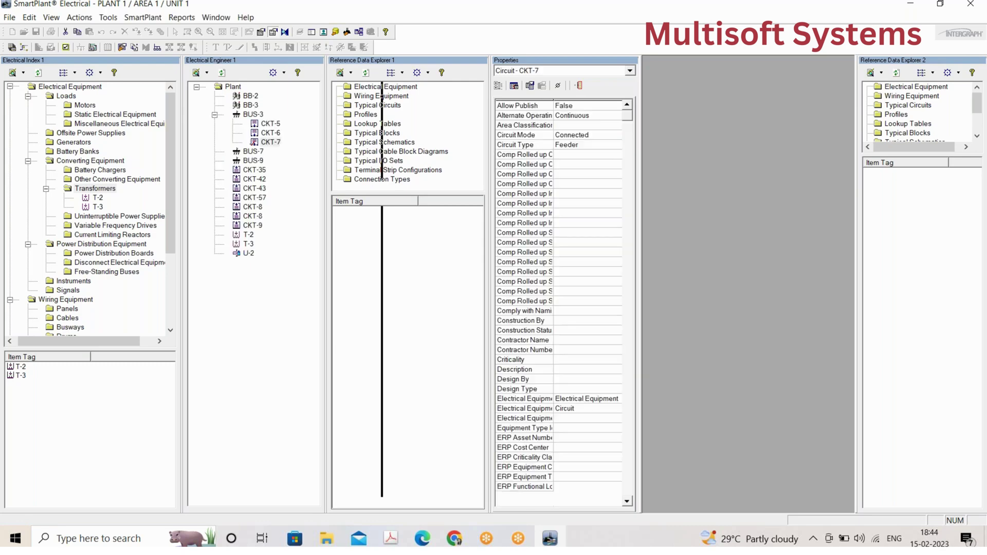
pyautogui.doubleClick(253, 151)
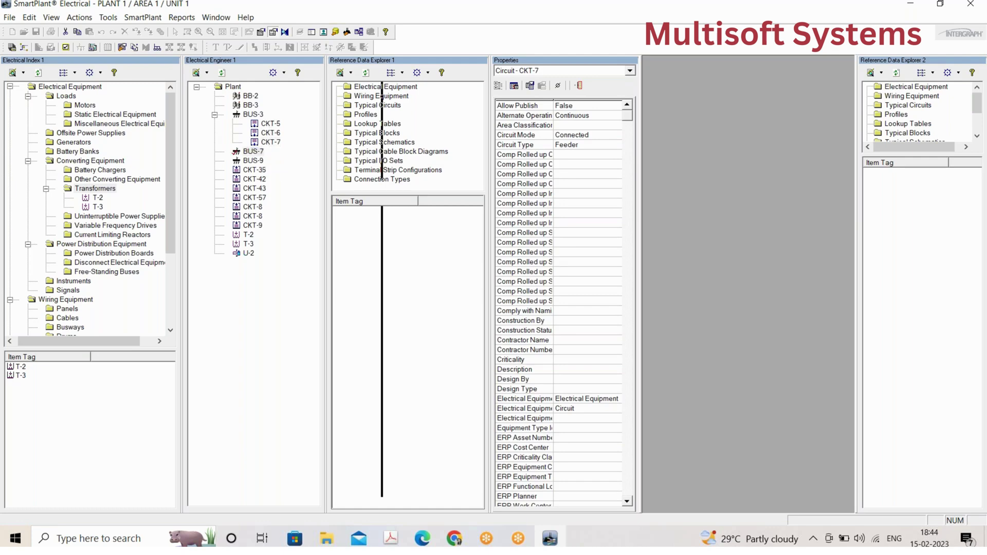
pyautogui.click(272, 161)
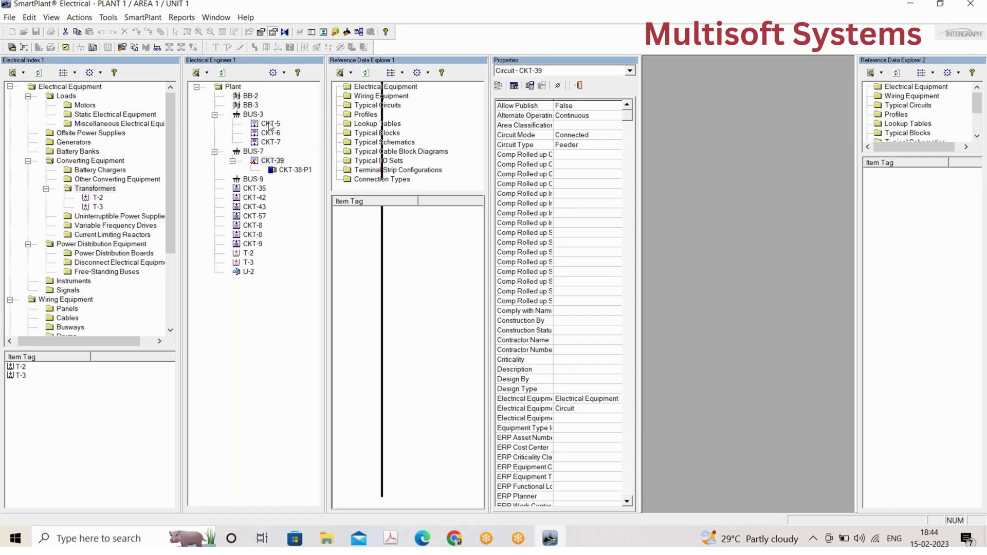
# Expand transformer T-2 to Metering Equipment, Terminal Strips and S-2, and widen the Properties pane
pyautogui.doubleClick(98, 198)
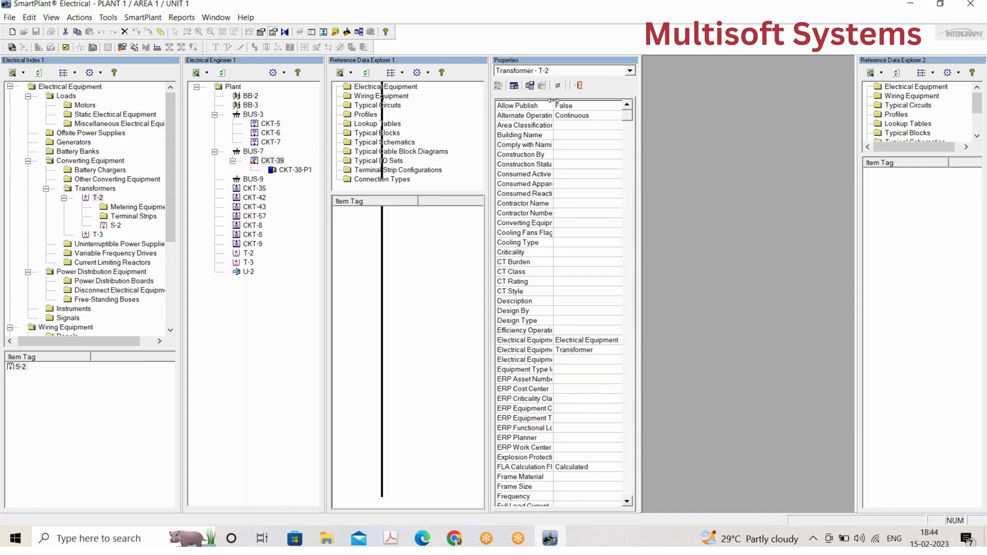
pyautogui.moveTo(577, 121); pyautogui.dragTo(577, 122)
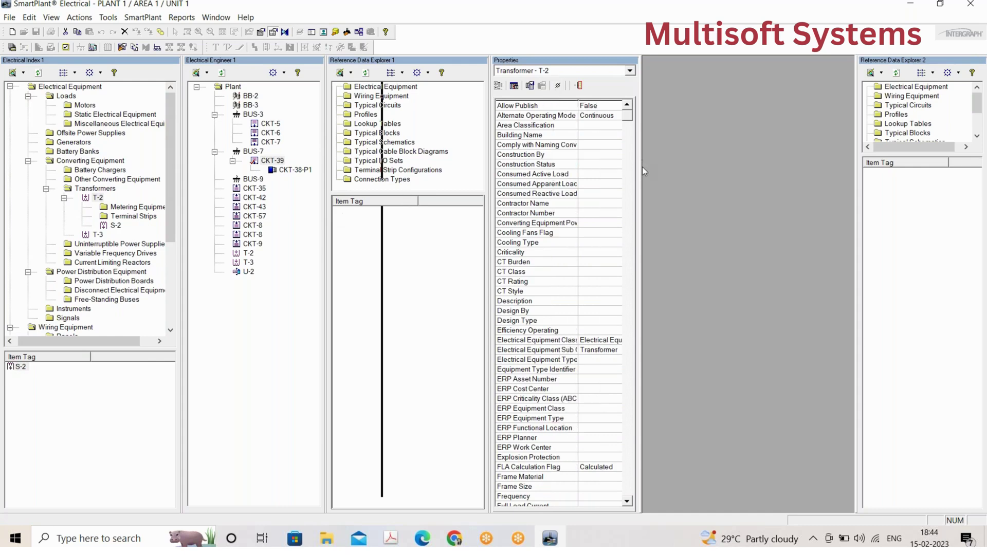
pyautogui.moveTo(640, 167); pyautogui.dragTo(687, 166)
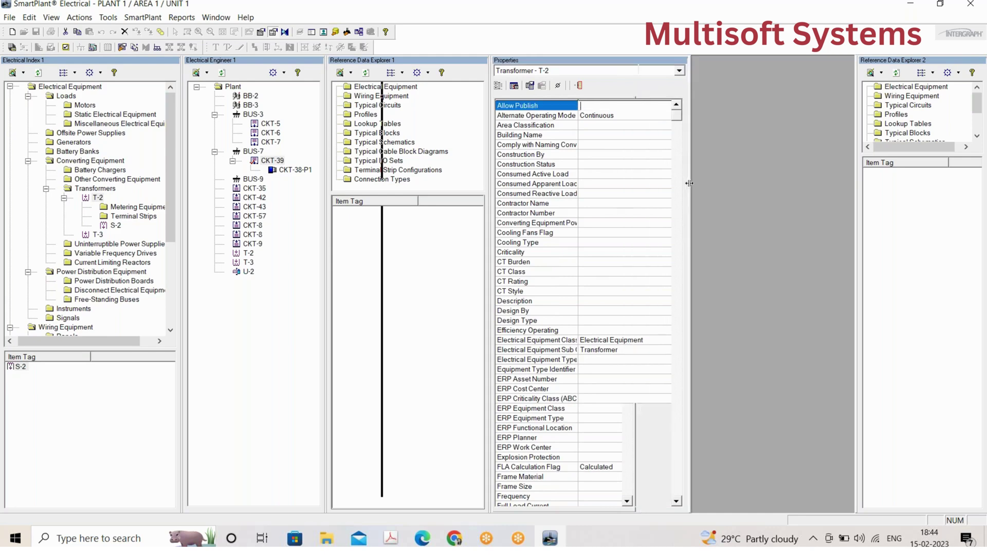
pyautogui.click(675, 502)
pyautogui.scroll(-1, 676, 507)
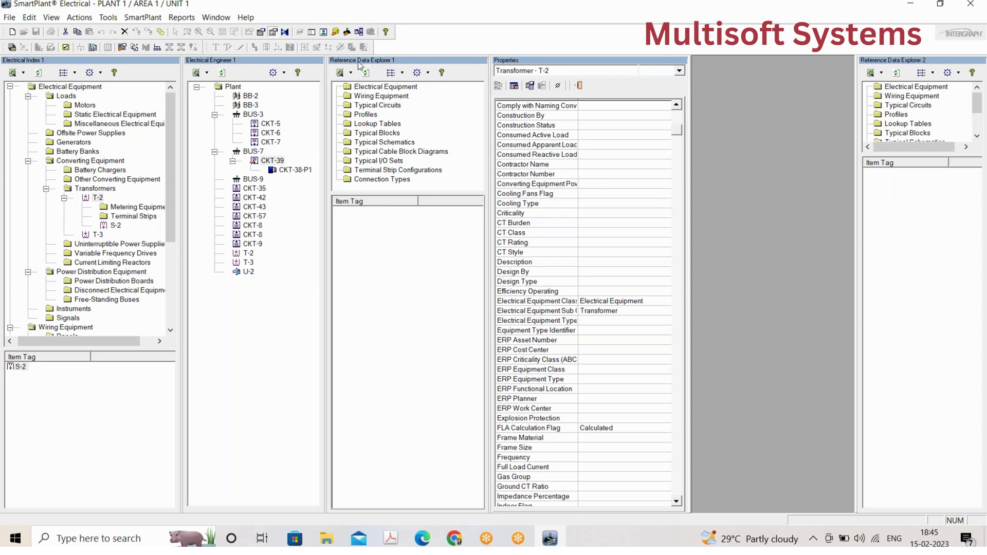
# Expand Electrical Equipment, Loads and Motors in the reference data to list six motor items
pyautogui.doubleClick(375, 87)
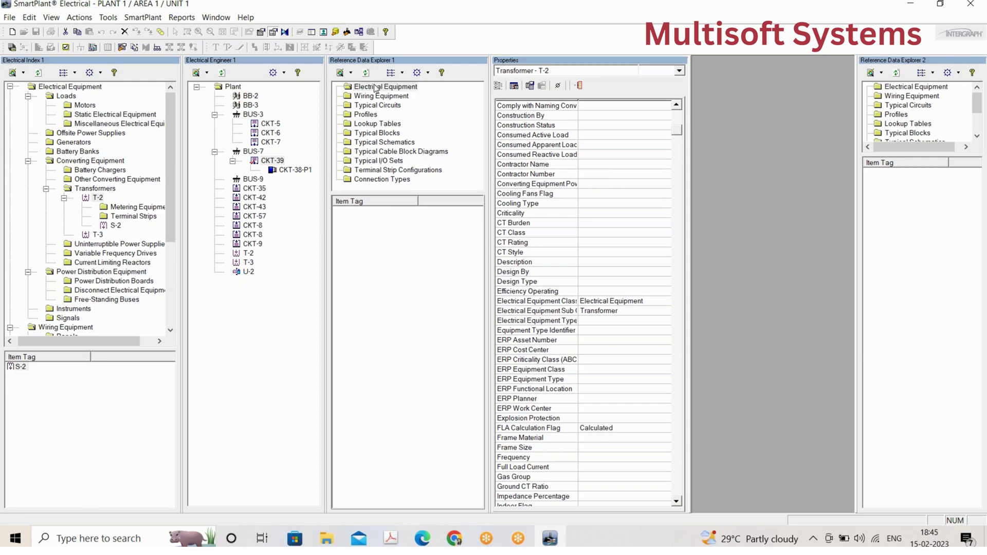
pyautogui.doubleClick(376, 98)
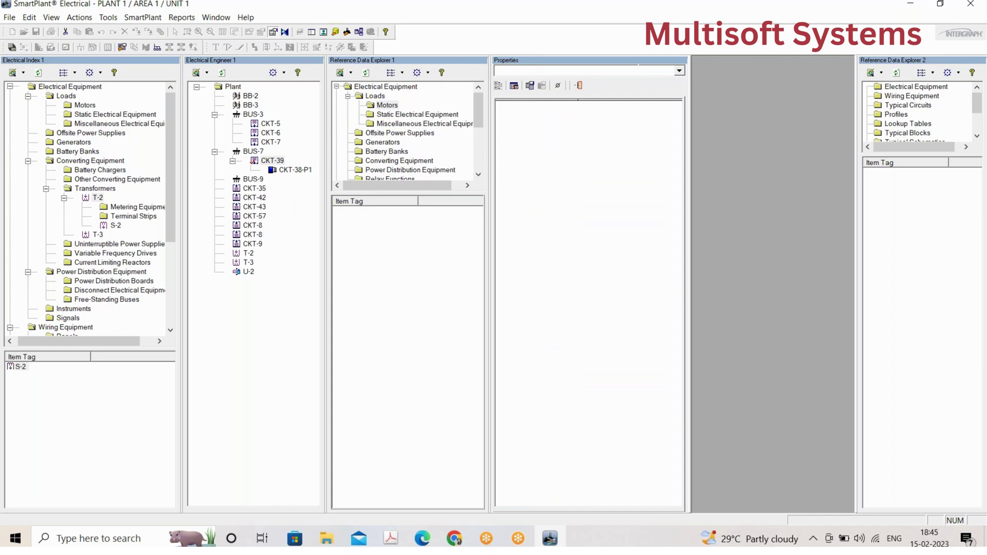
pyautogui.doubleClick(387, 104)
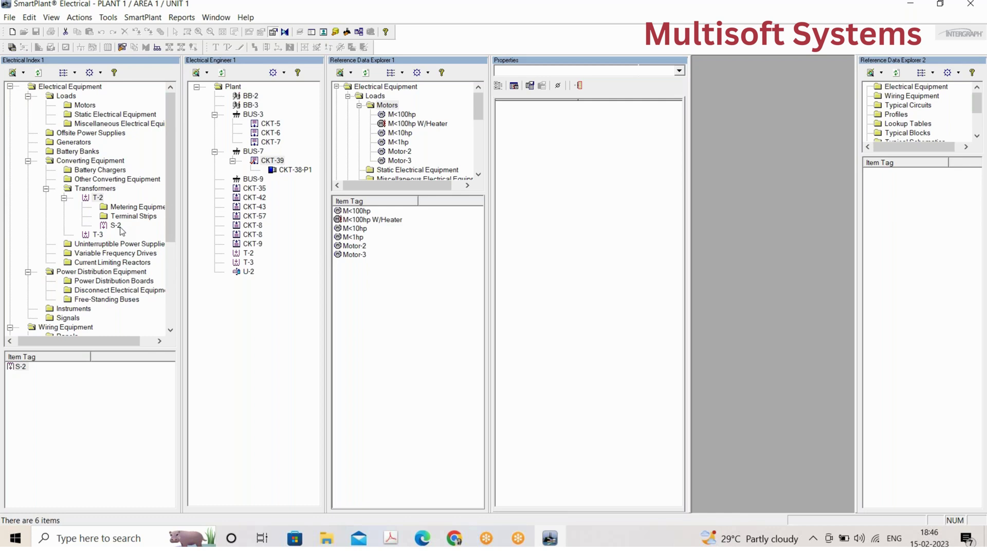
pyautogui.click(881, 73)
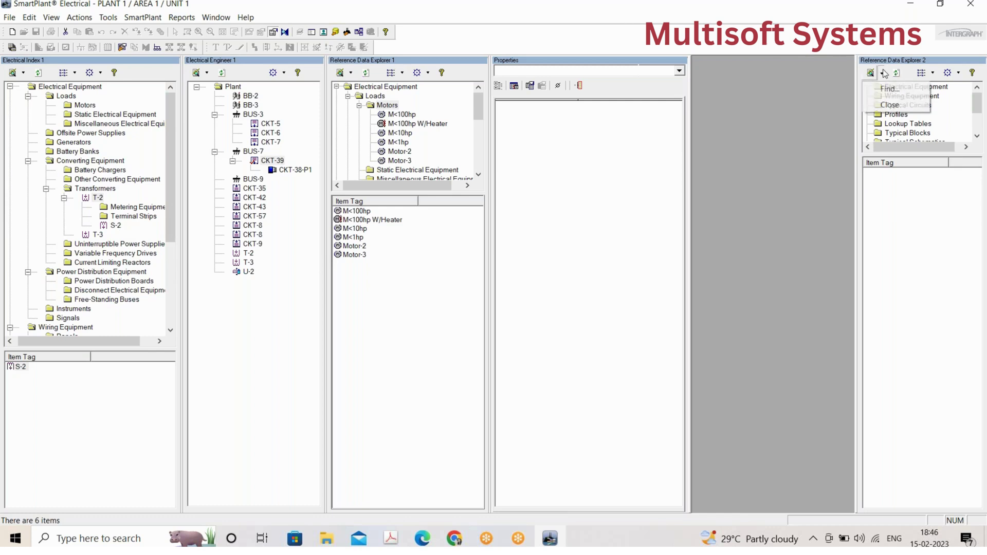
# Close Reference Data Explorer 2 and collapse the Motors folder
pyautogui.click(896, 106)
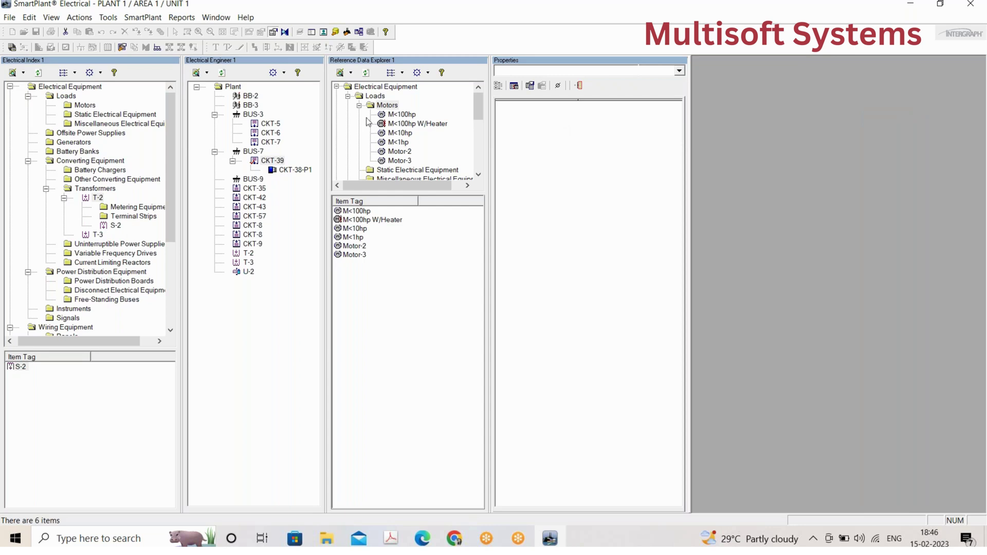
pyautogui.click(359, 105)
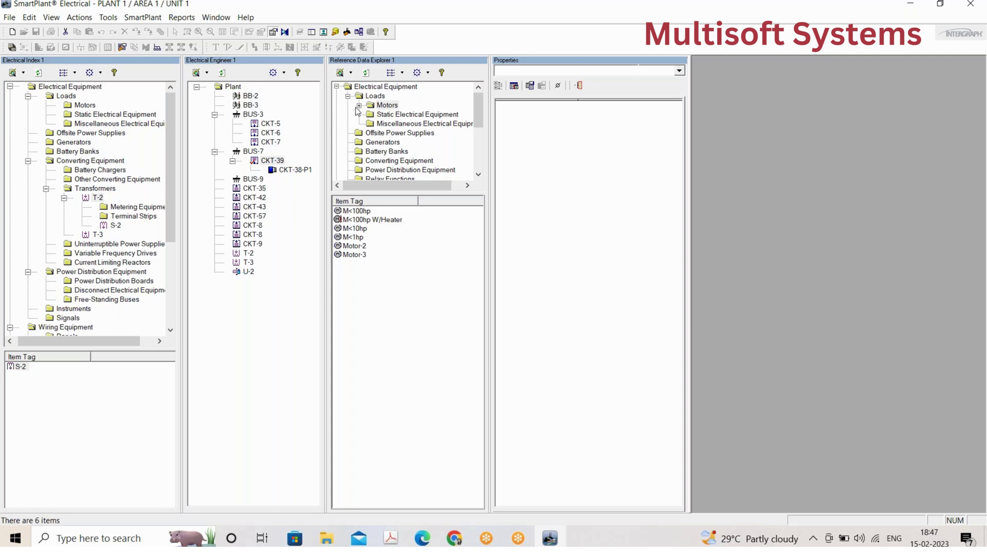
# Collapse Loads, enlarge the reference data tree, and expand Profiles into Motors, Heaters, Capacitors and more
pyautogui.click(347, 96)
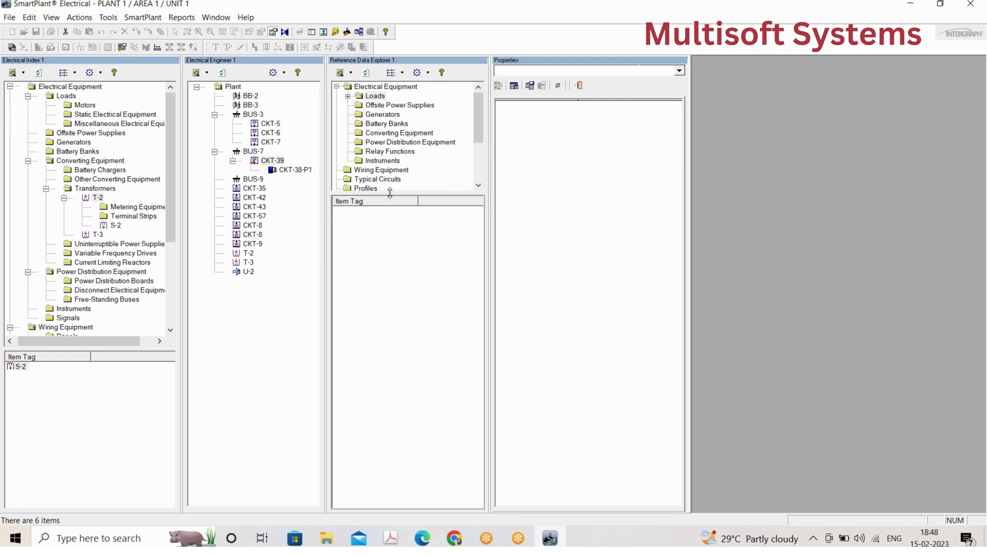
pyautogui.moveTo(399, 292); pyautogui.dragTo(399, 292)
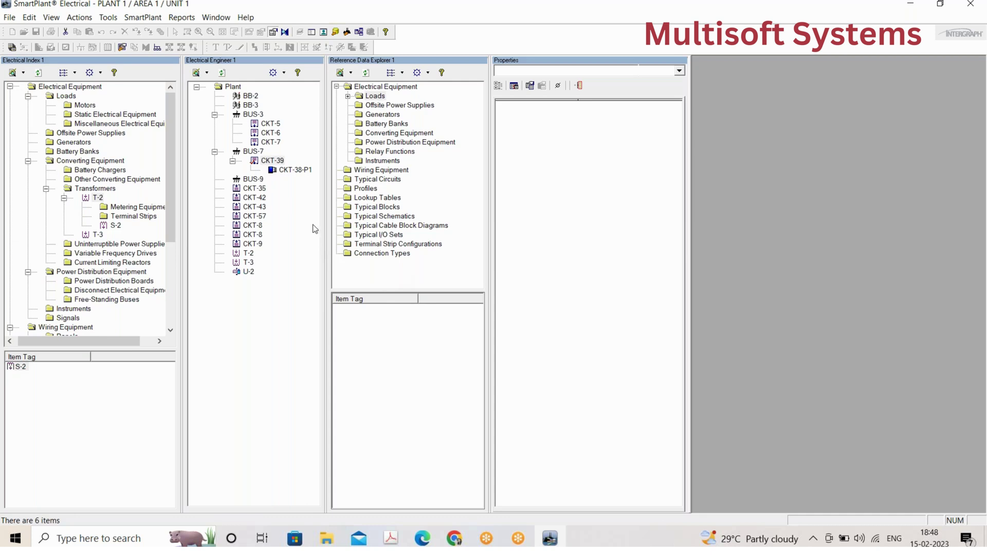
pyautogui.click(368, 189)
pyautogui.doubleClick(365, 188)
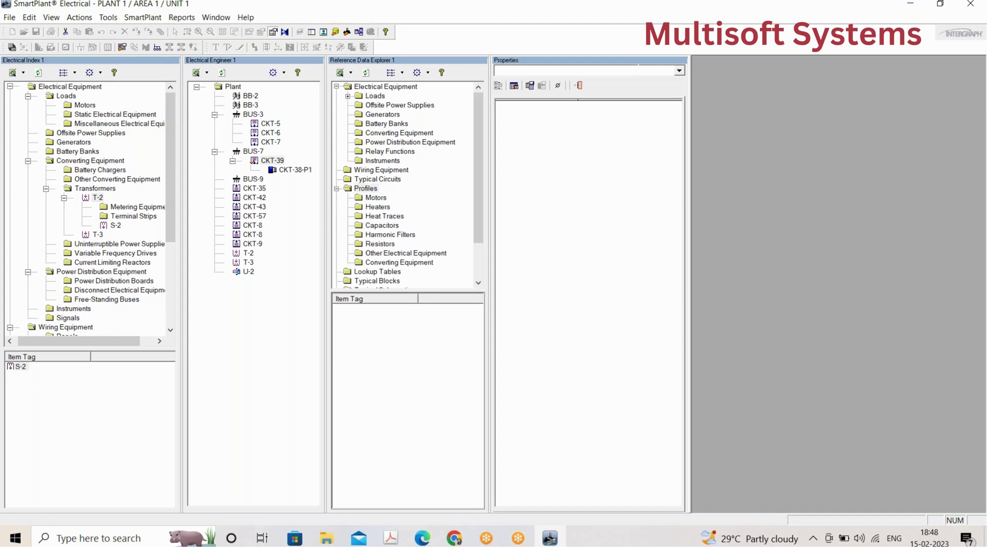